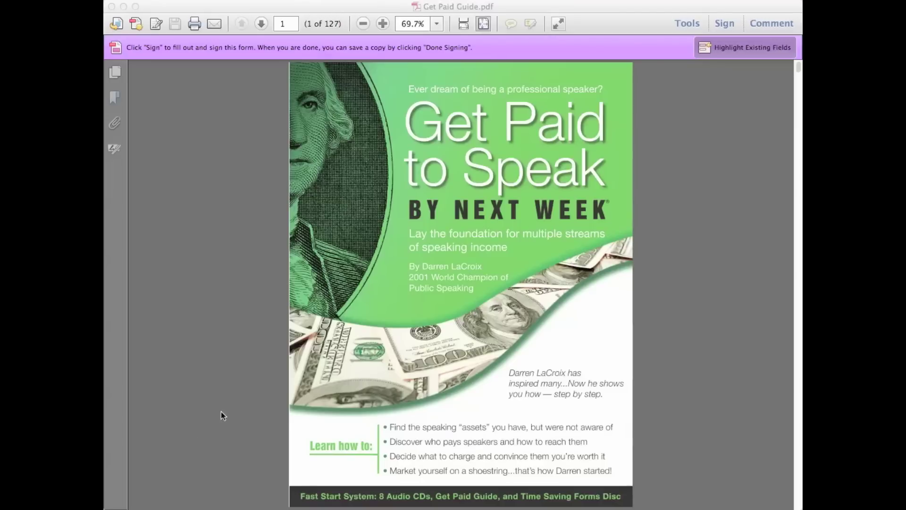
# Jump to page 5, the Table of Contents, and follow its link to page 12.
pyautogui.click(286, 24)
pyautogui.write('5')
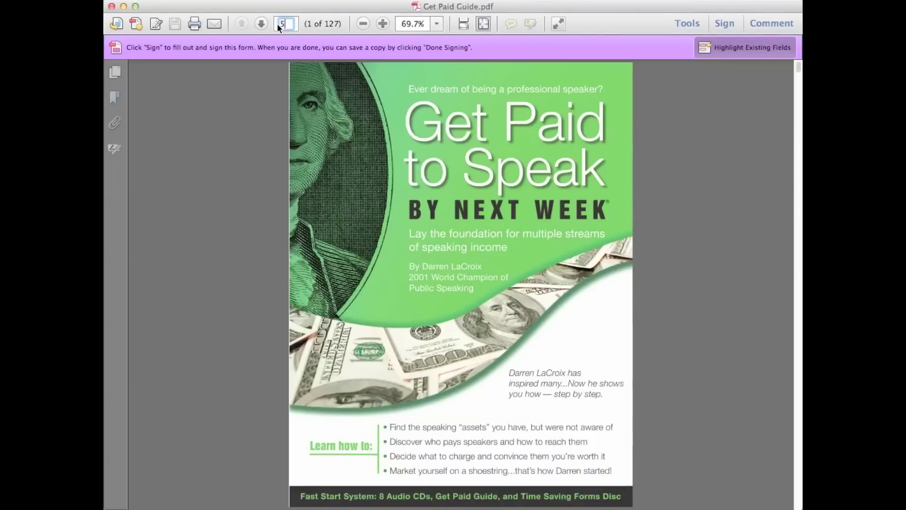
pyautogui.press('Return')
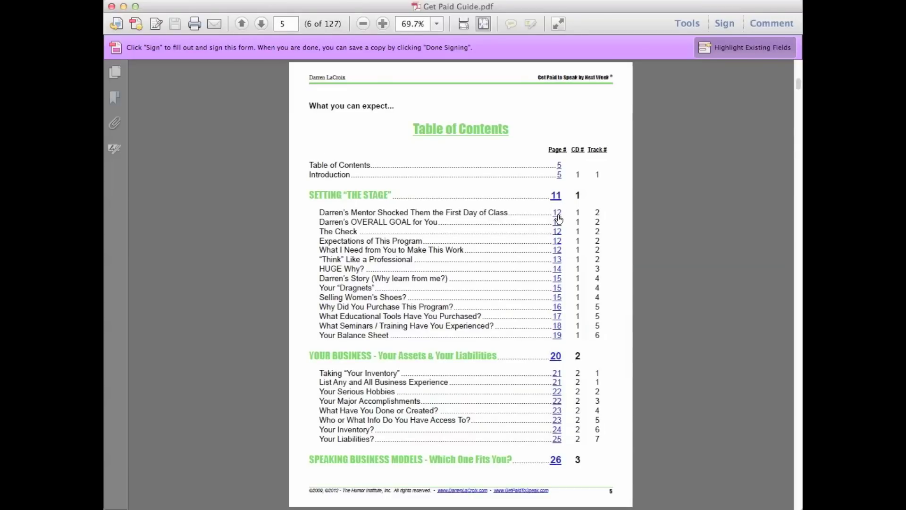
pyautogui.click(557, 218)
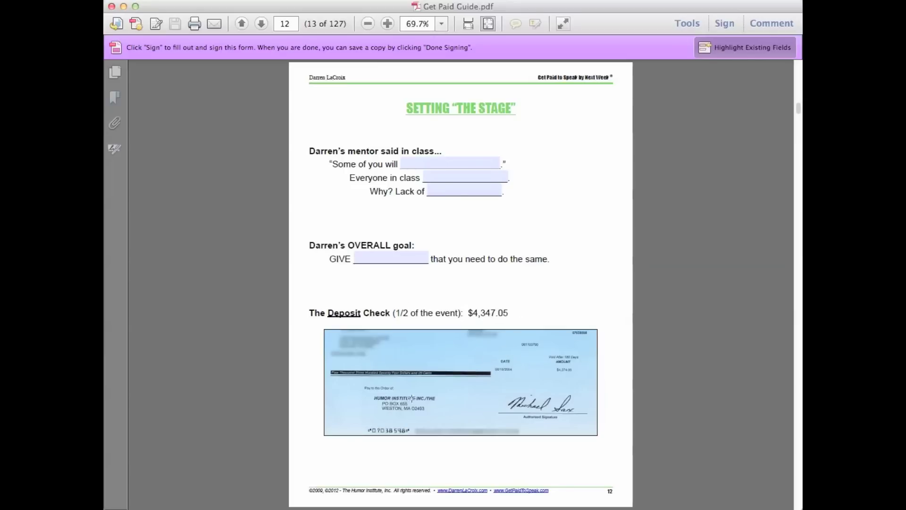
# Page back to the Setting The Stage divider, forward to page 13, then jump to page 66.
pyautogui.click(284, 24)
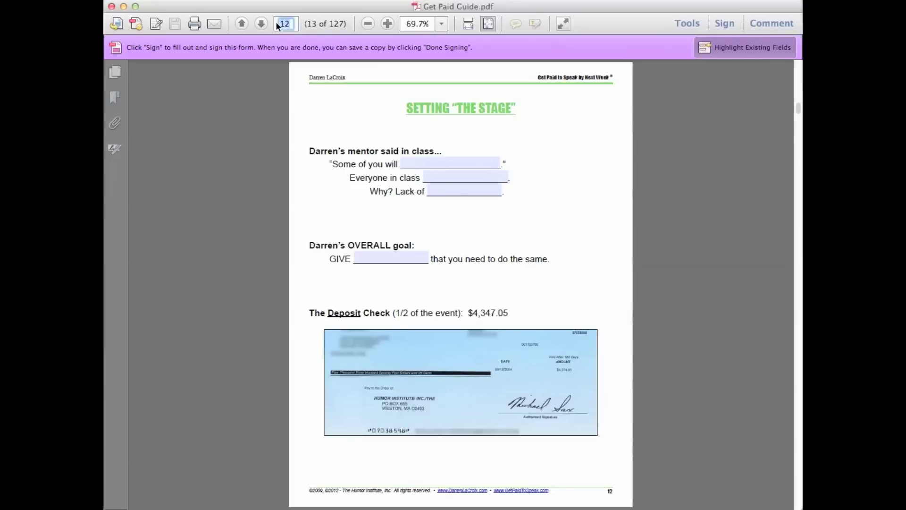
pyautogui.click(244, 22)
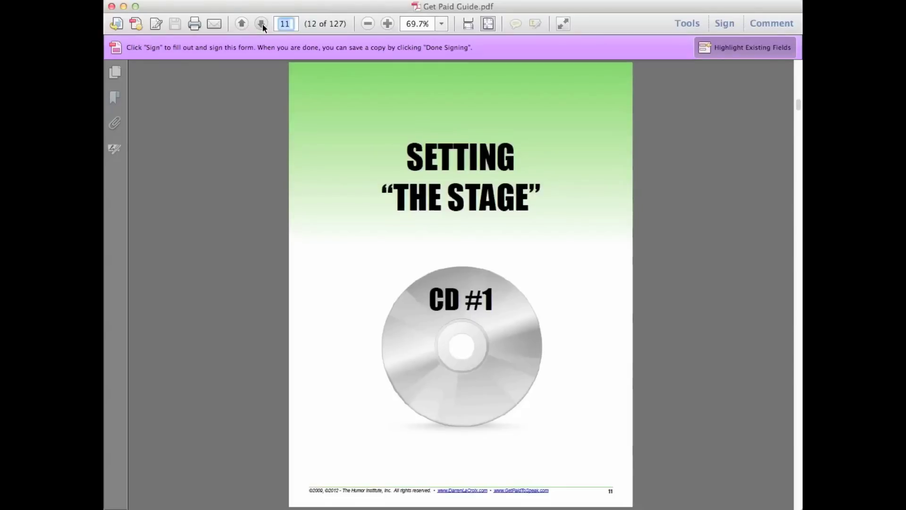
pyautogui.click(263, 24)
pyautogui.click(262, 24)
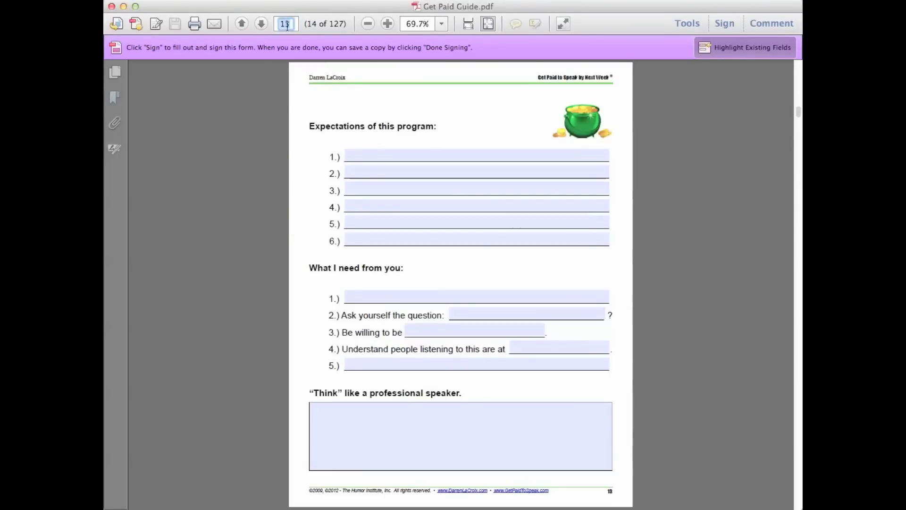
pyautogui.write('66')
pyautogui.press('Return')
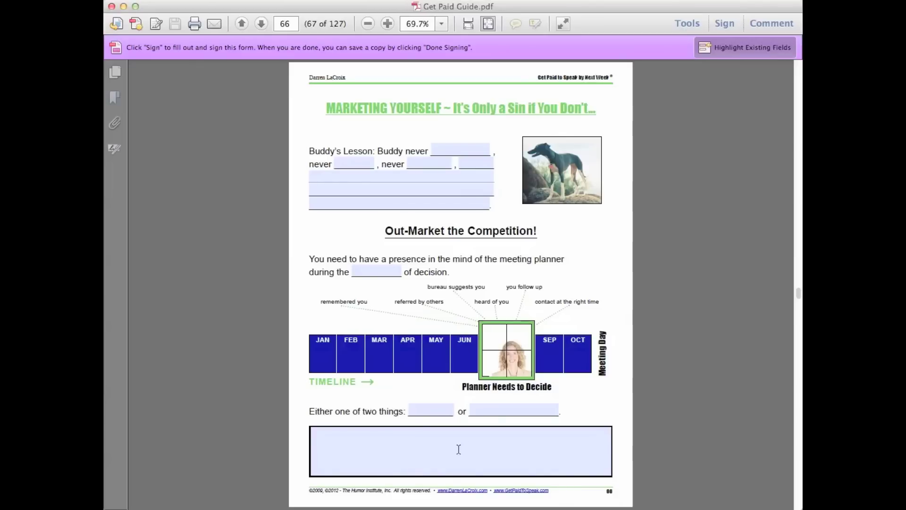
# After trying a Buddy's Lesson answer line, type 'This is REALLY COOL!' in the bottom note box.
pyautogui.click(330, 443)
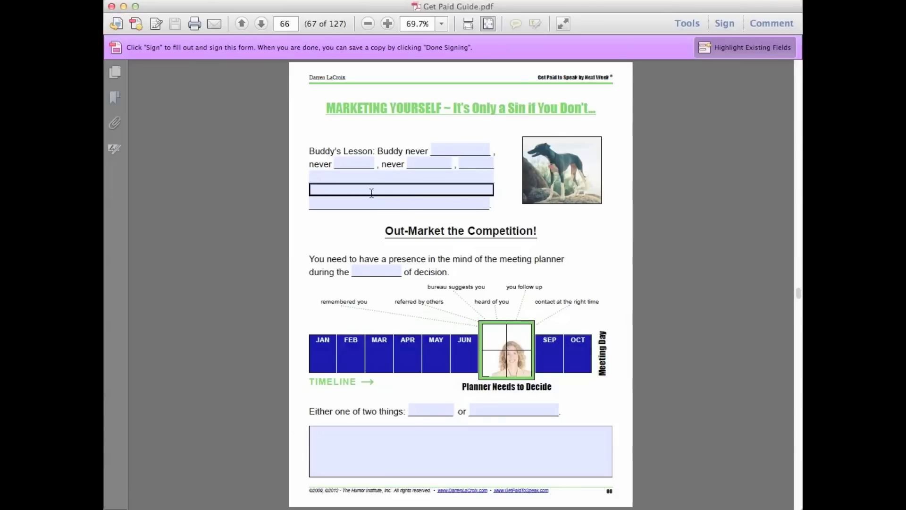
pyautogui.click(429, 163)
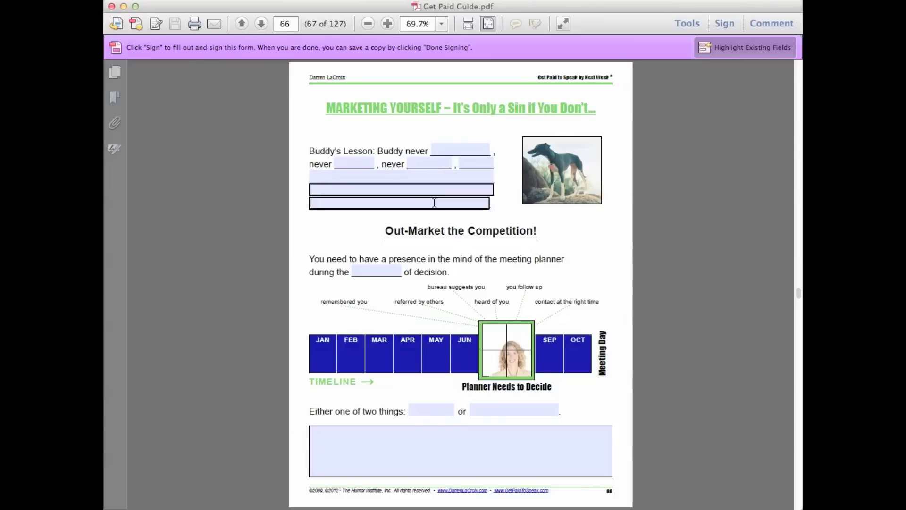
pyautogui.click(379, 452)
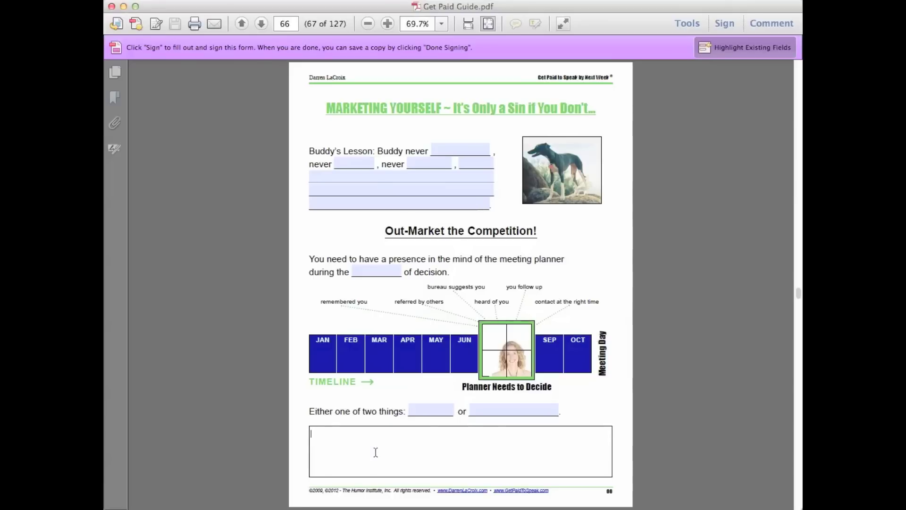
pyautogui.write('This is R')
pyautogui.write('EALLY COOL!')
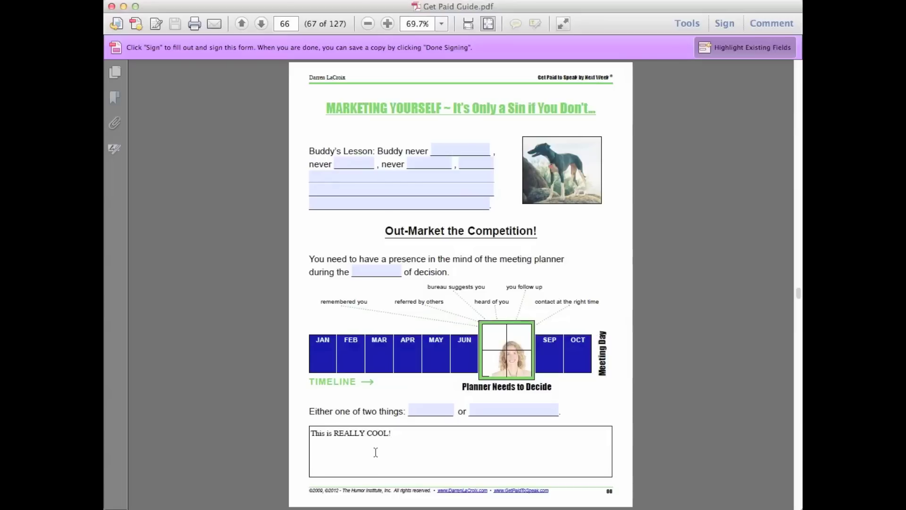
pyautogui.click(284, 24)
pyautogui.write('77')
# Jump to page 77, Your #1 Habit to Create, and focus its justification-gland answer box.
pyautogui.press('Return')
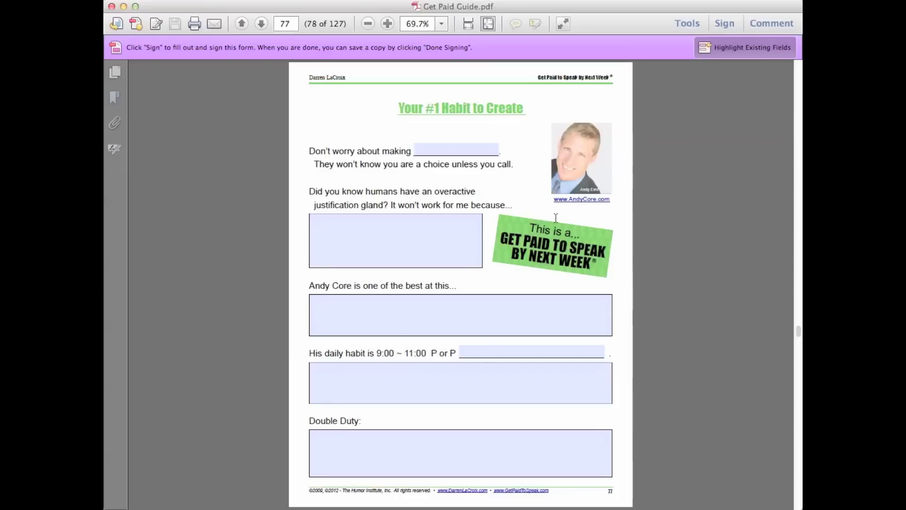
pyautogui.click(444, 252)
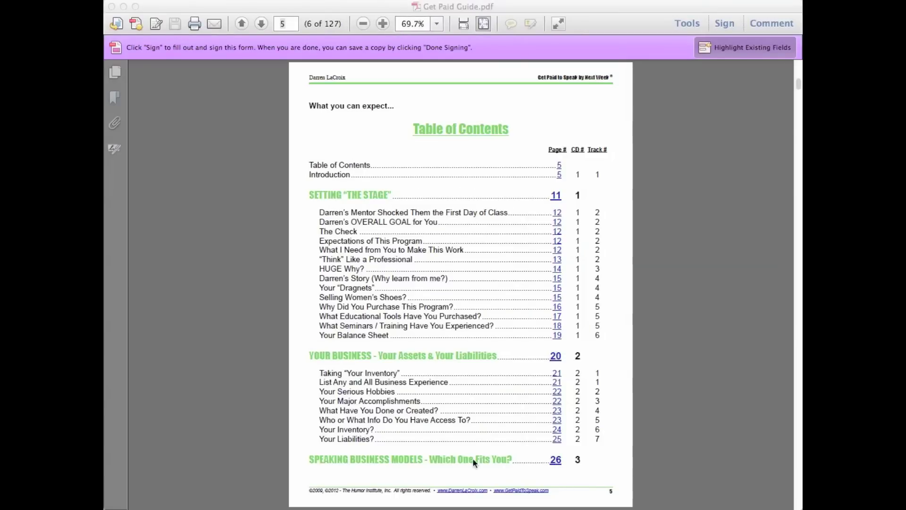
# Follow the contents link to page 26, Speaking Business Models, and page forward to page 28.
pyautogui.click(551, 459)
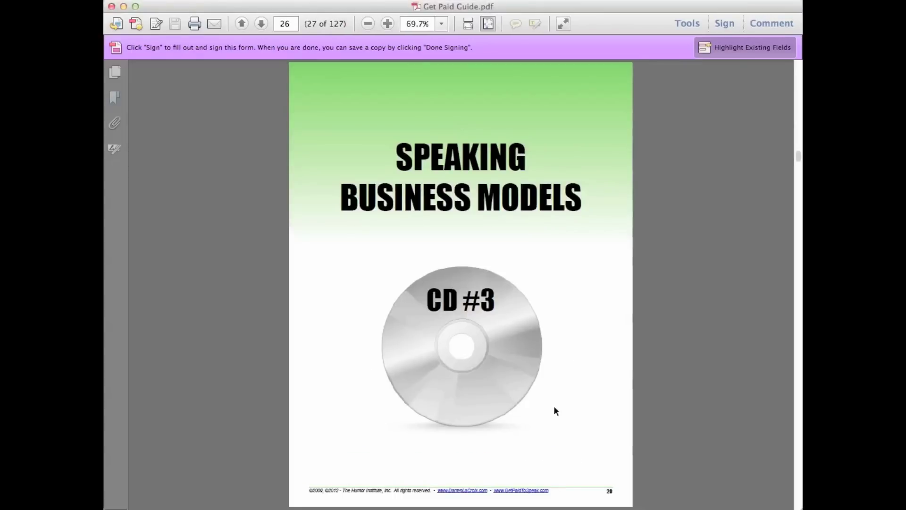
pyautogui.click(261, 23)
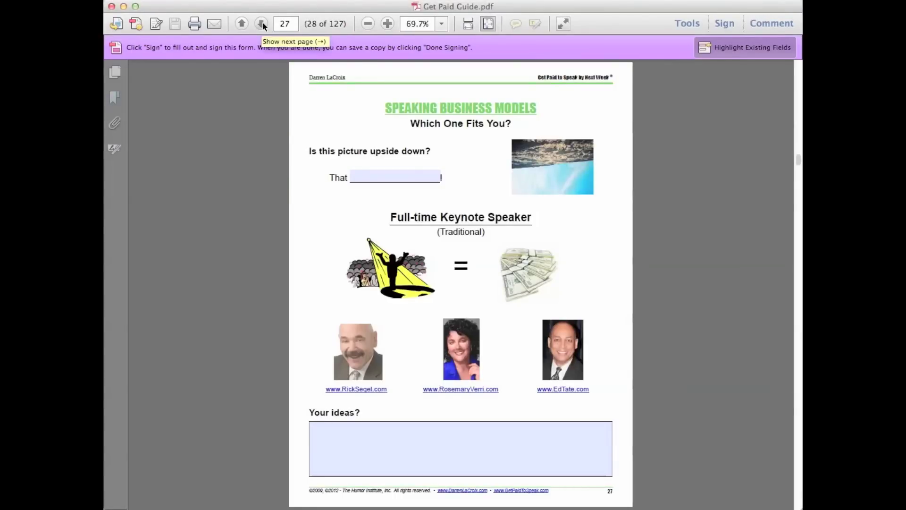
pyautogui.click(263, 24)
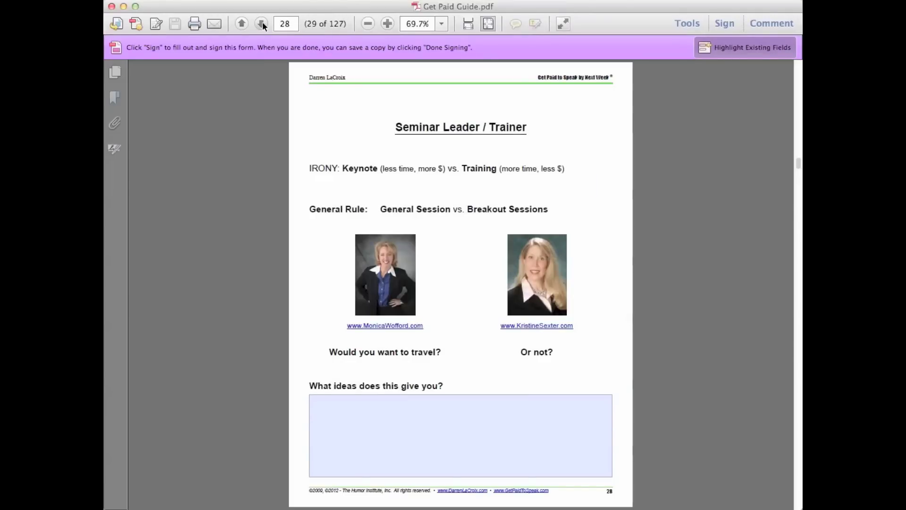
# Select the first eighteen items of the page 84 document list, then page forward to the Program Agreement.
pyautogui.moveTo(318, 137)
pyautogui.mouseDown()
pyautogui.moveTo(371, 326)
pyautogui.moveTo(326, 476)
pyautogui.mouseUp()
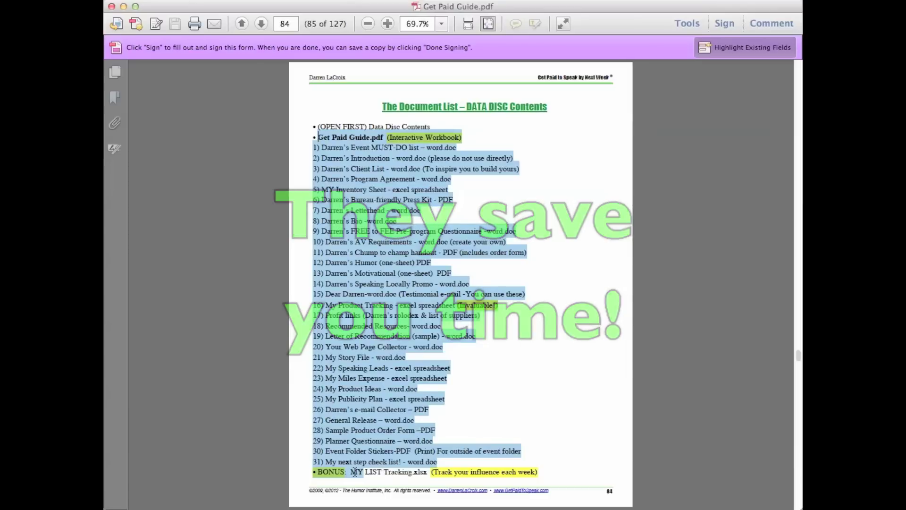
pyautogui.click(354, 453)
pyautogui.click(261, 23)
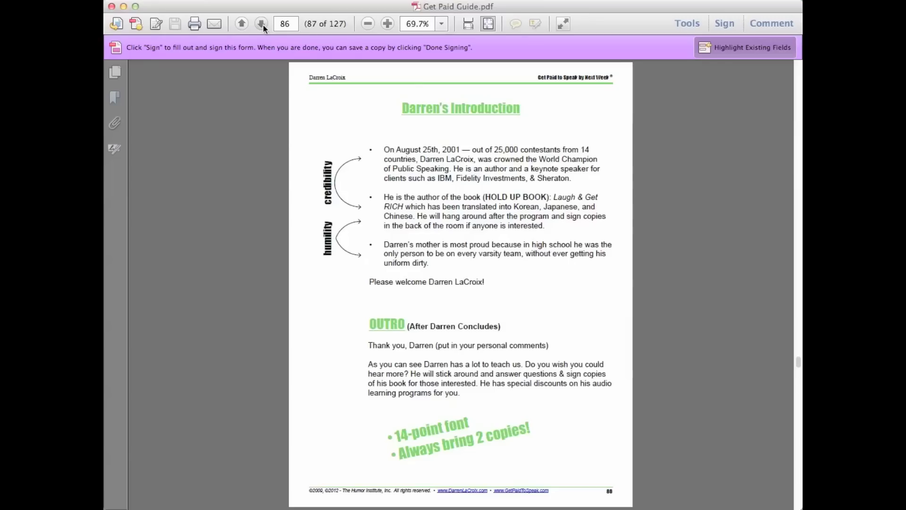
pyautogui.click(243, 22)
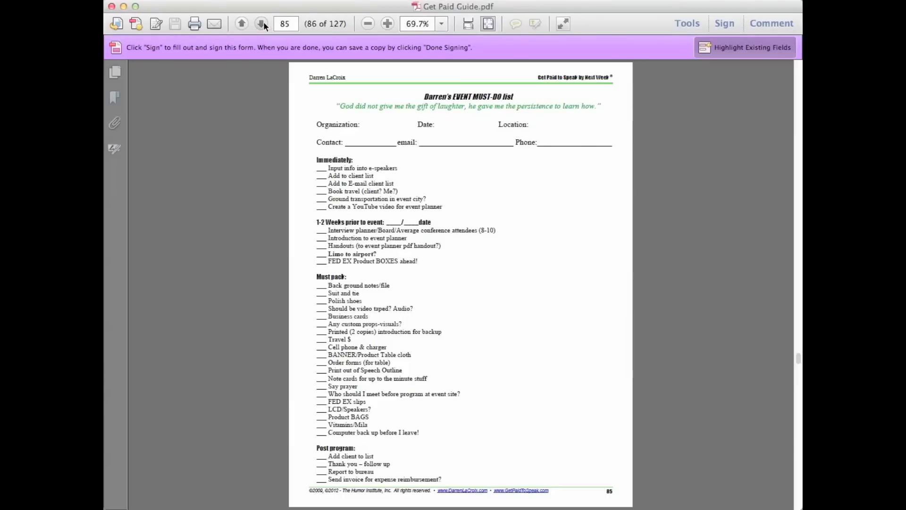
pyautogui.click(264, 23)
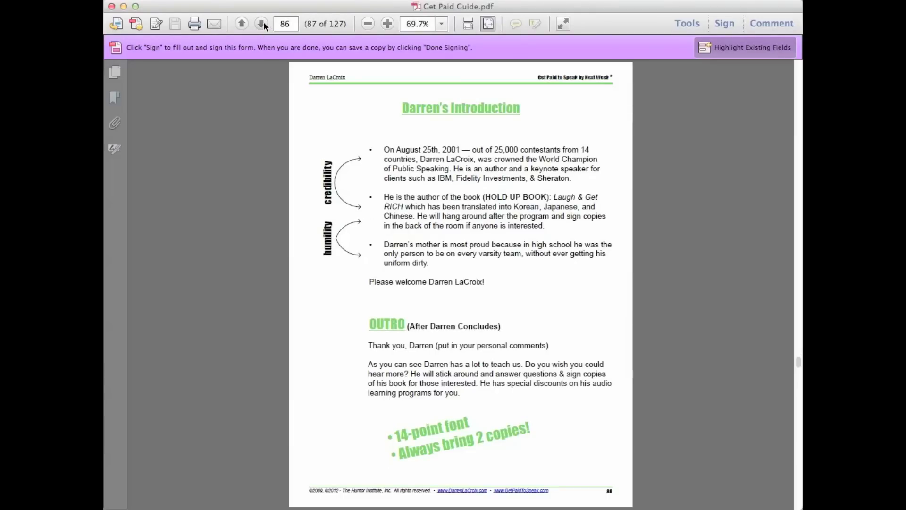
pyautogui.click(264, 22)
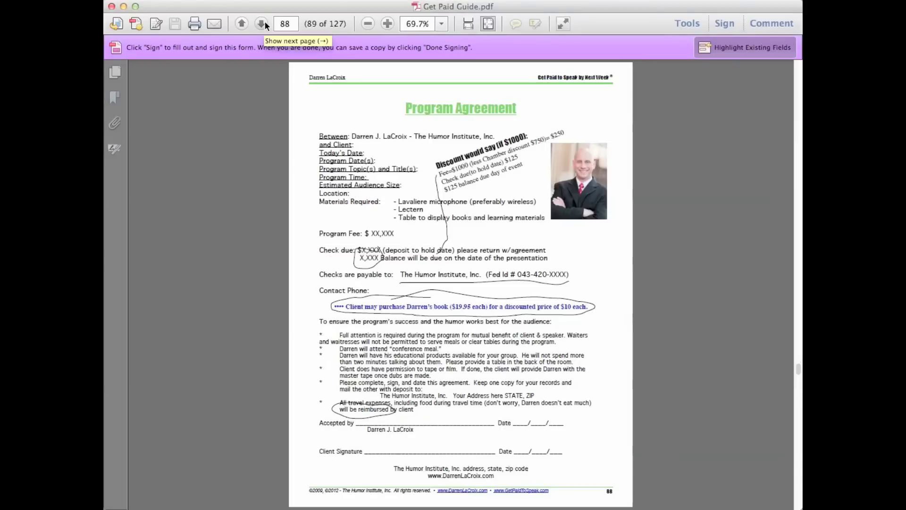